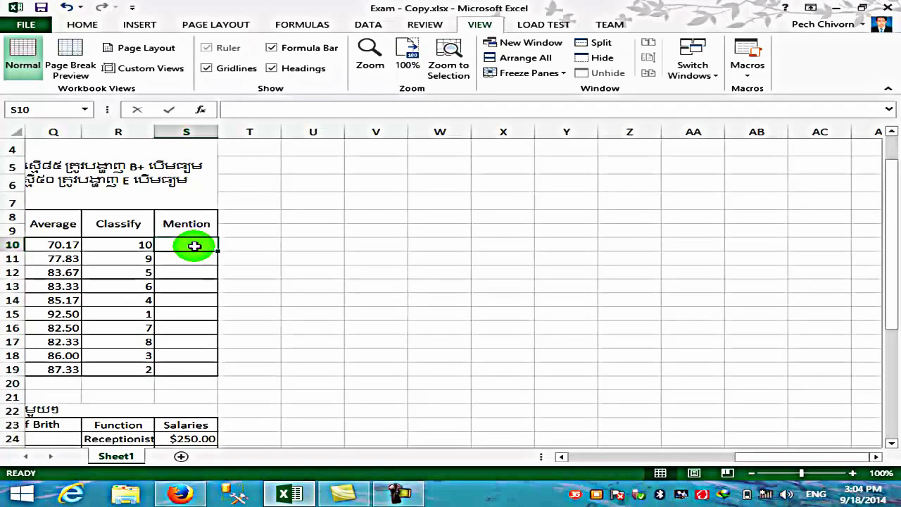
- Begin an IF formula in Mention cell S10 that returns "A+" when the average in Q10 is >=95
type("=if(")
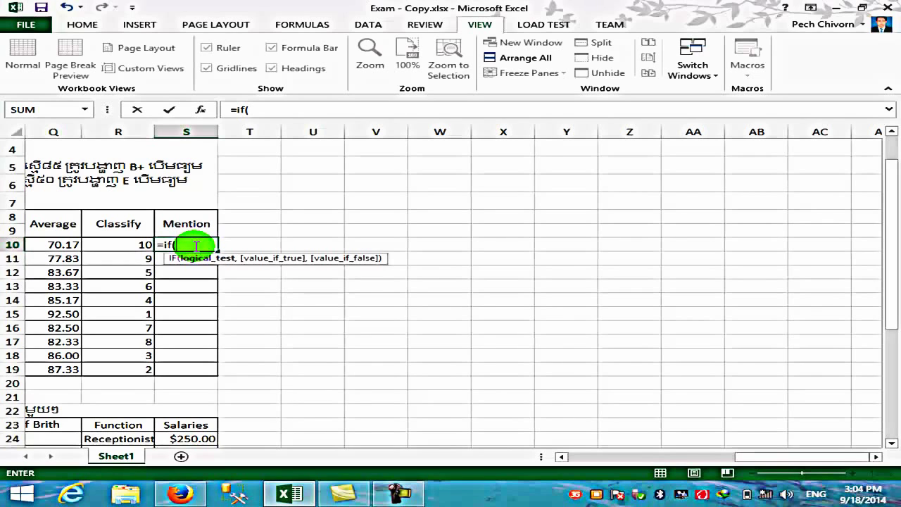
left_click(68, 243)
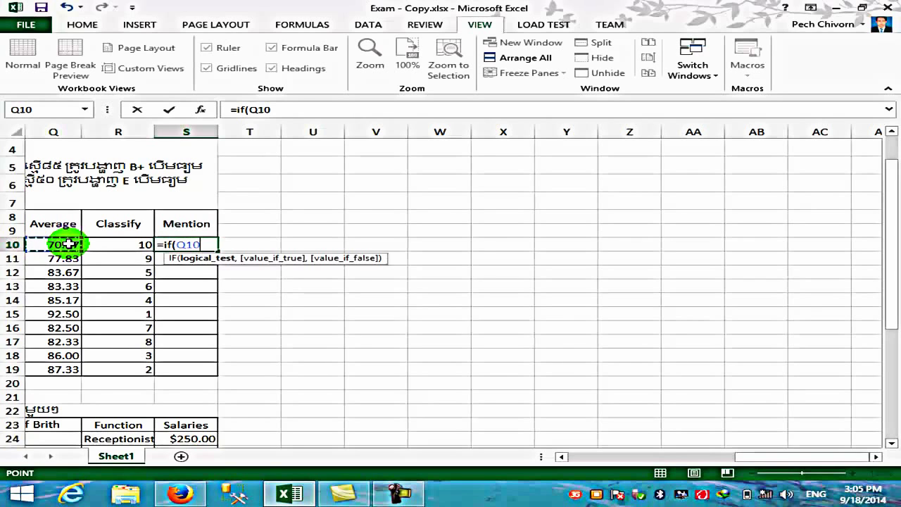
type(">=")
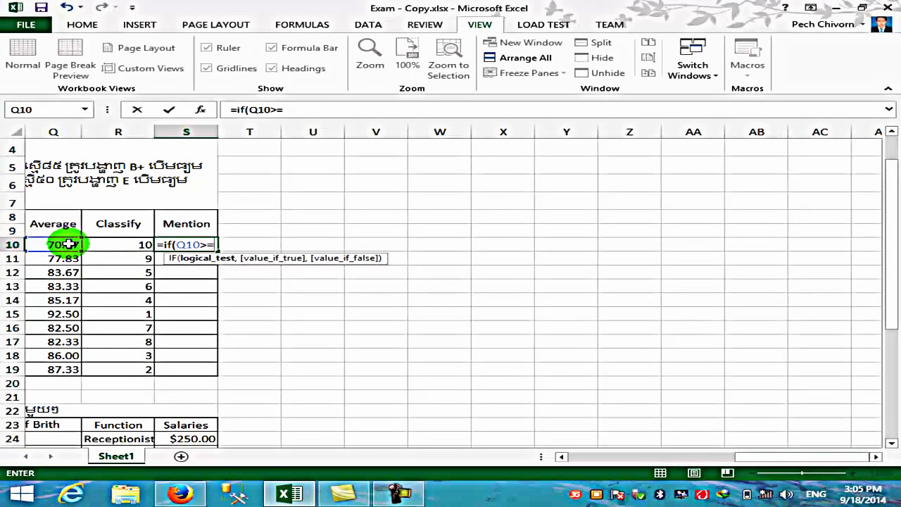
type("95,\"A+\"")
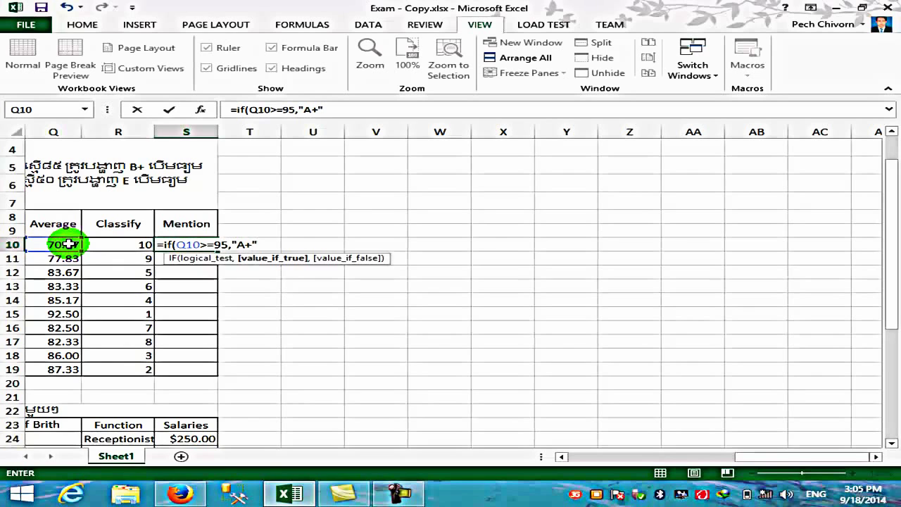
type(",")
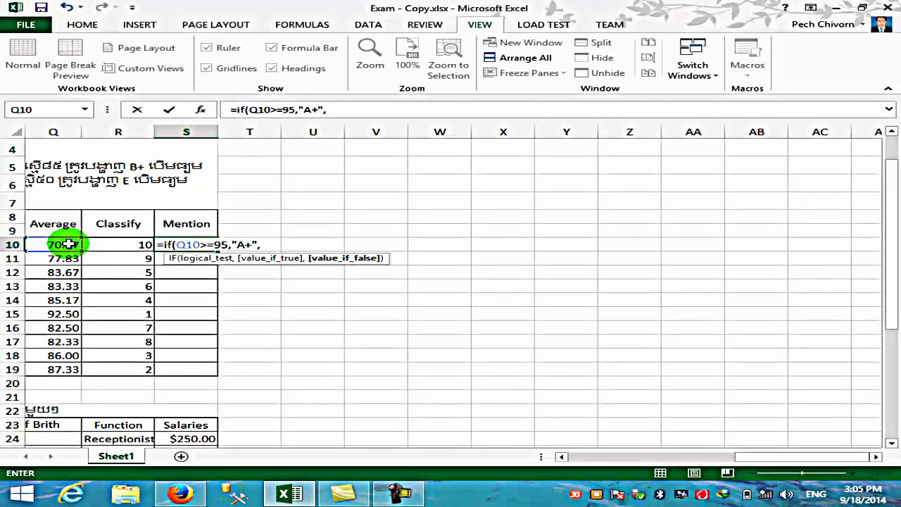
- Nest a second IF in the S10 formula that returns "A" when Q10>=90
type("if(")
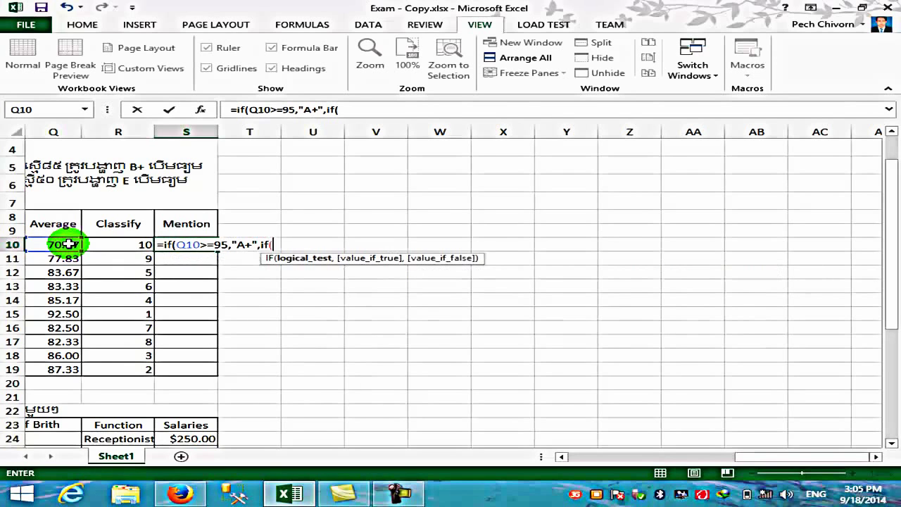
left_click(68, 244)
type(">=90")
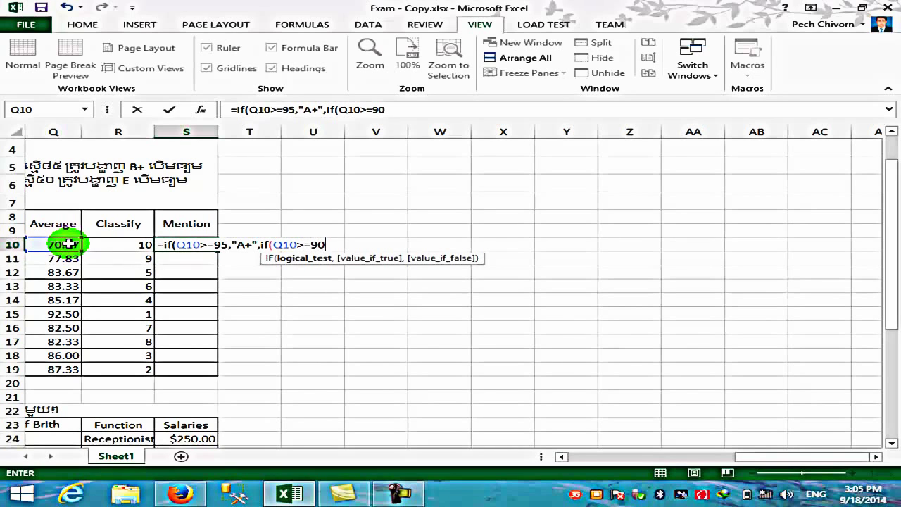
type(",\"A\",if")
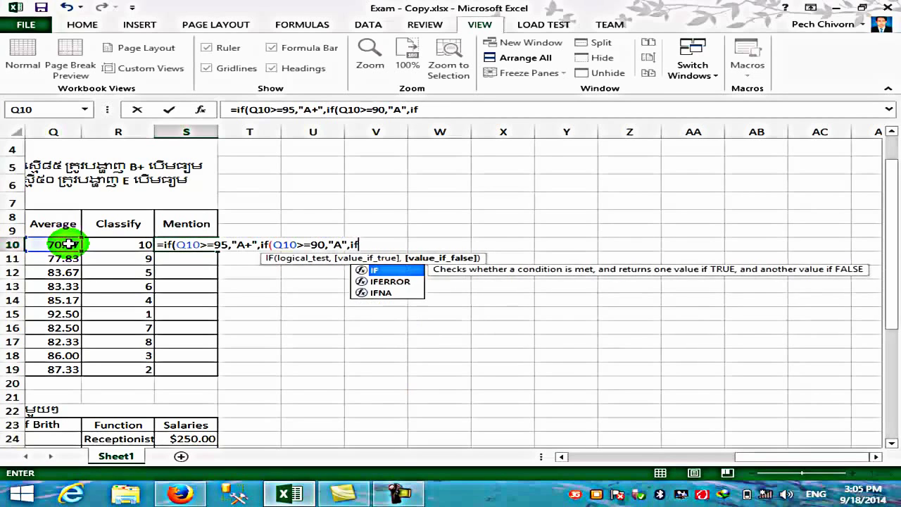
- Add a nested IF to the S10 formula that returns "B+" when Q10>=85
type("(")
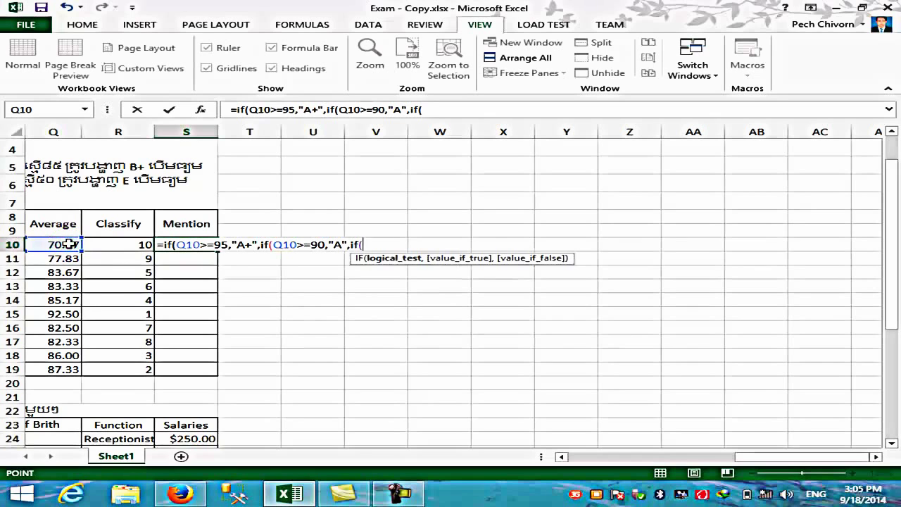
left_click(68, 243)
type(">=")
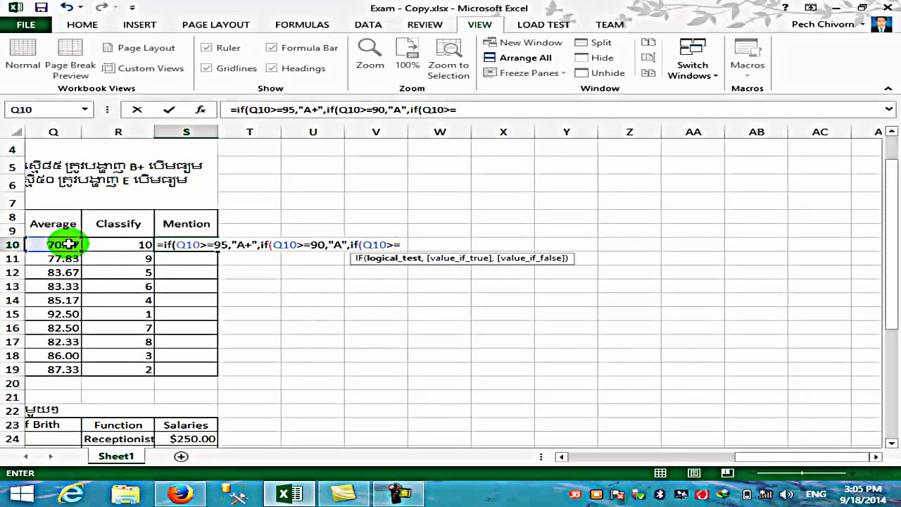
type("85,")
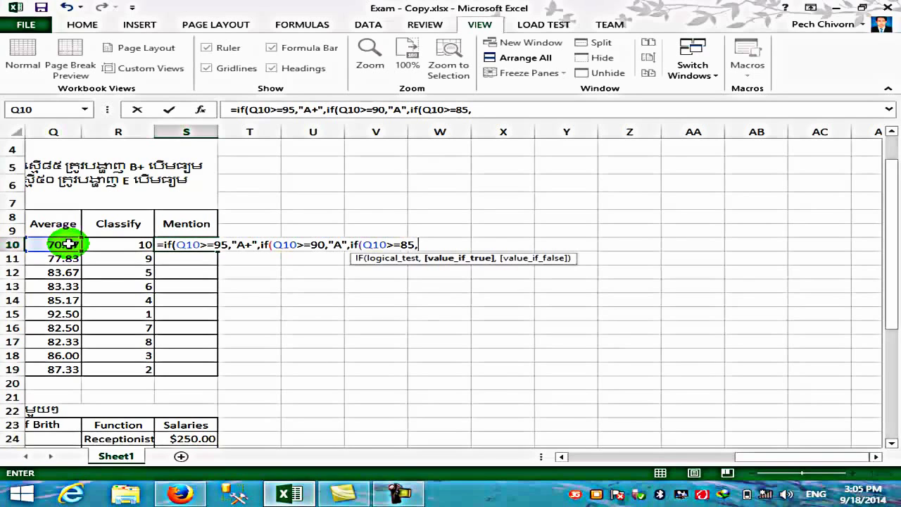
type("\"B")
type("+")
type("\",if")
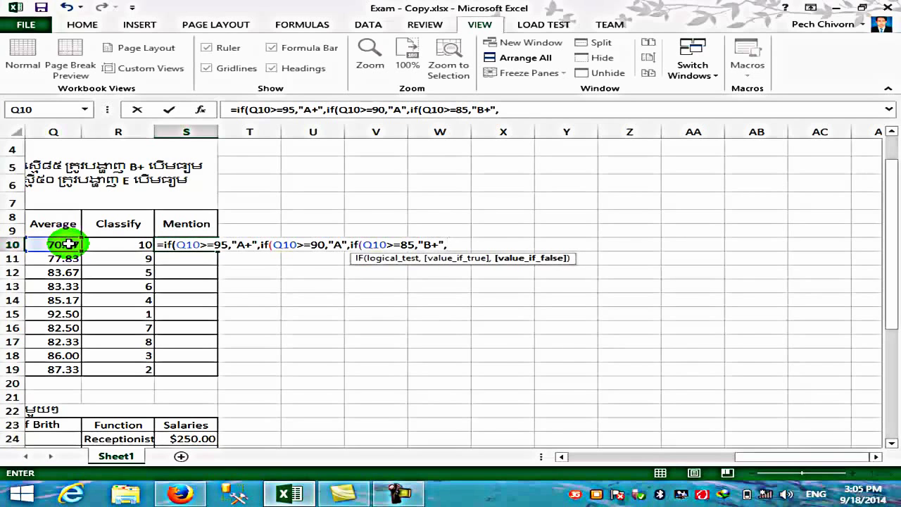
- Add a nested IF to the S10 formula that returns "B" when Q10>=80
type("(")
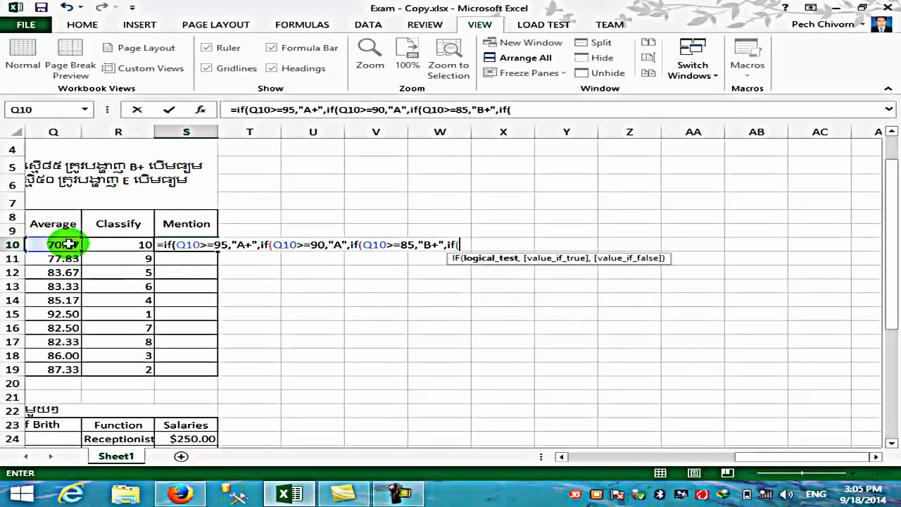
left_click(68, 244)
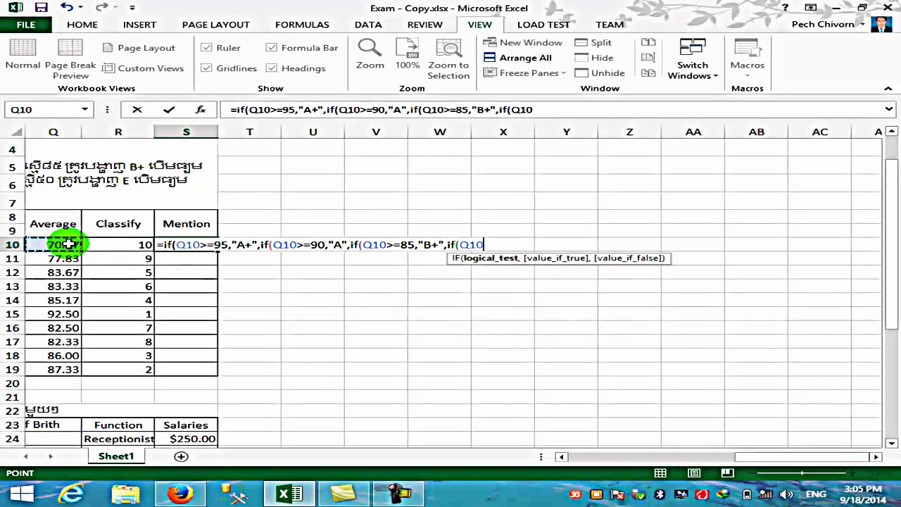
type(">=")
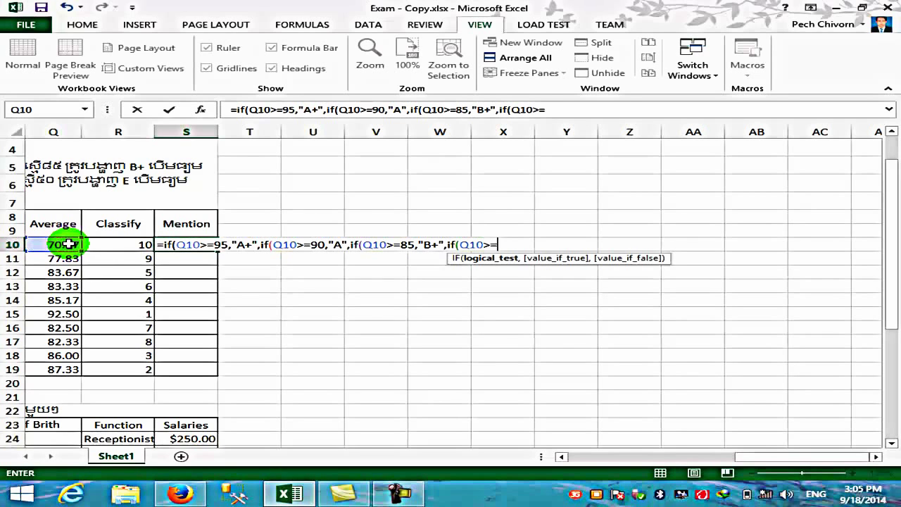
type("80,\"")
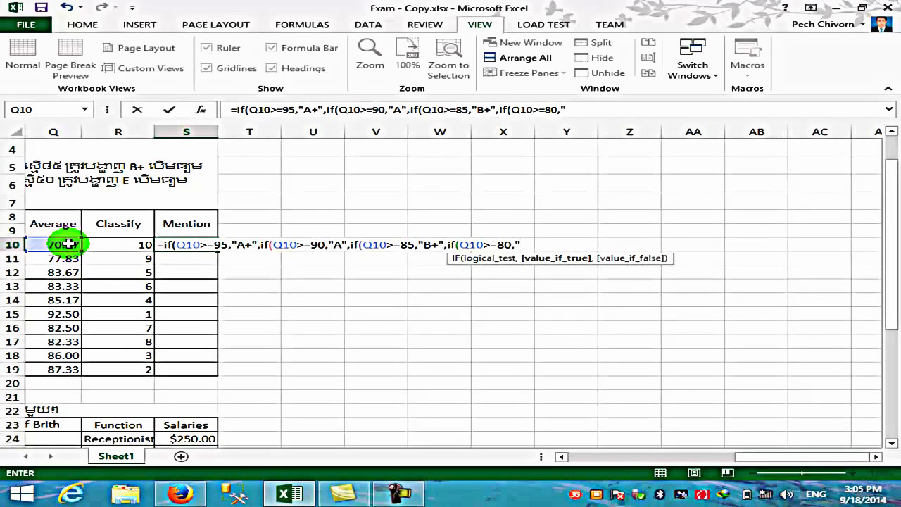
type("B\",if(")
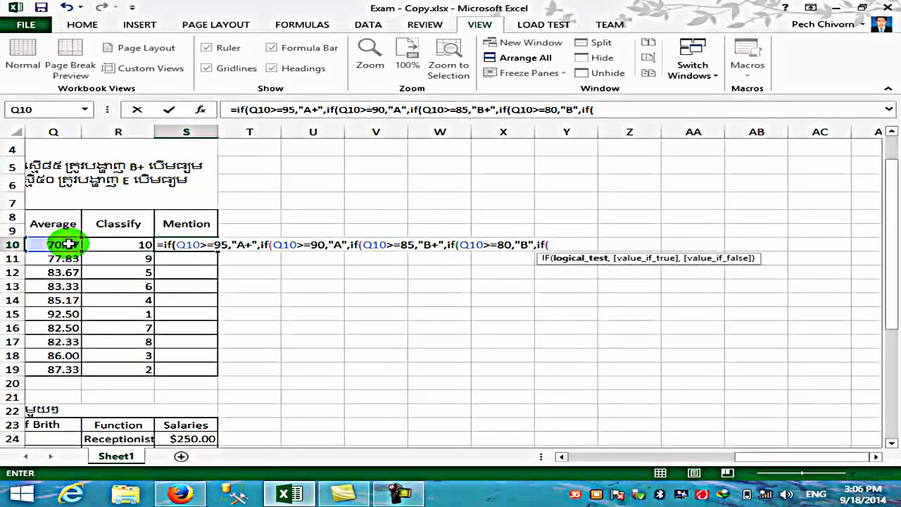
- Extend the nested IF formula in S10 with the condition Q10>=70 returning "C"
left_click(65, 243)
type(">+")
key("BackSpace")
type("=7")
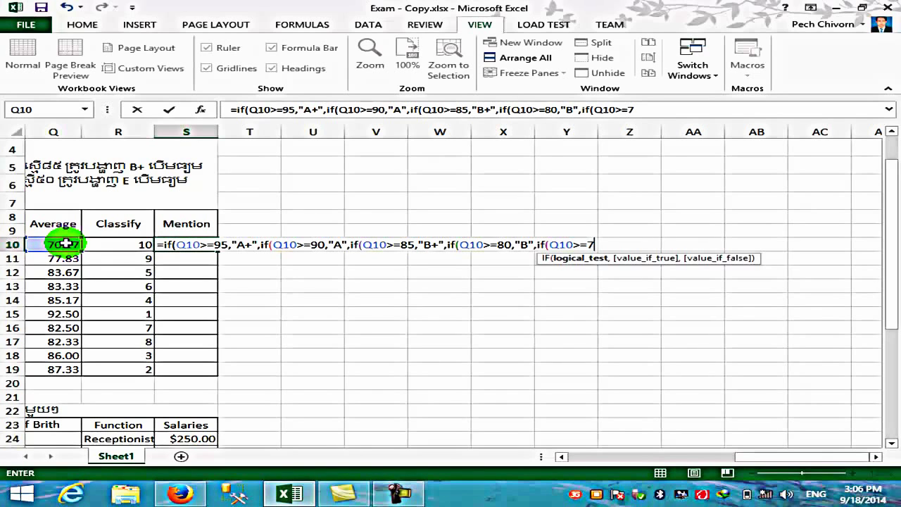
type("5")
key("BackSpace")
type("0,")
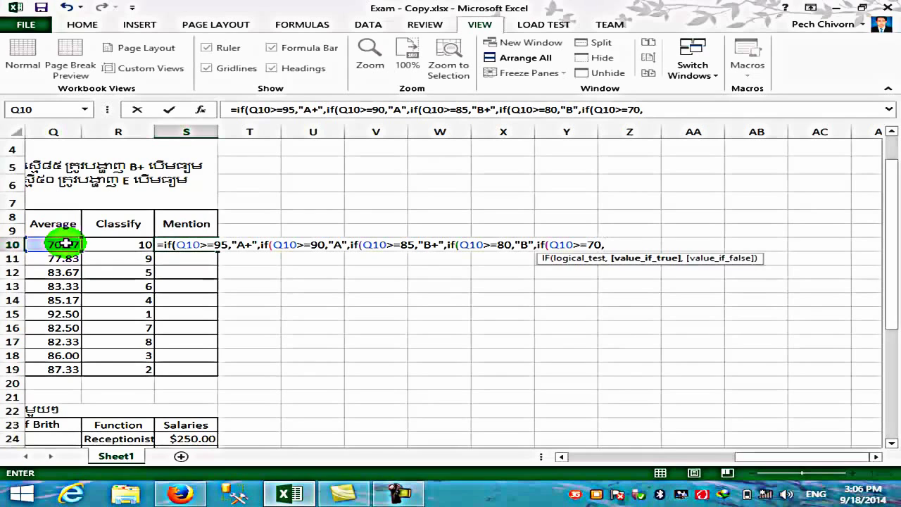
type("\"C\",if")
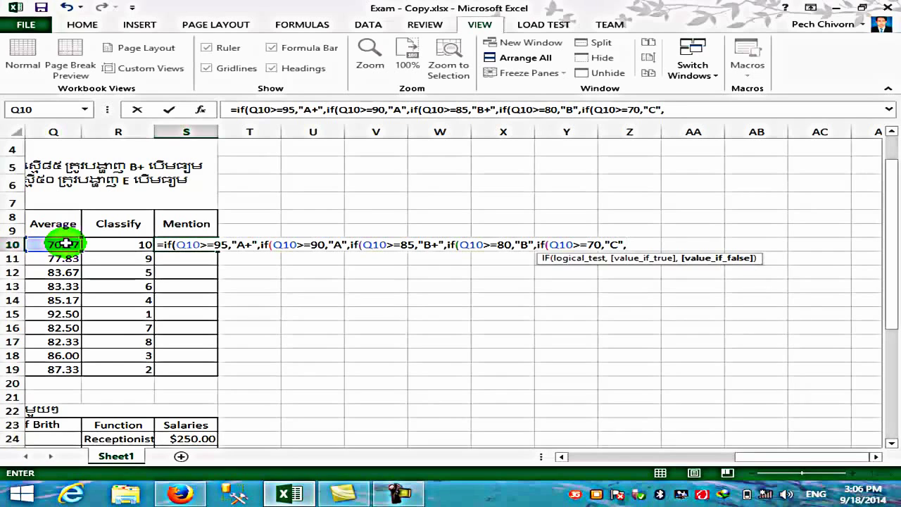
- Extend the nested IF formula in S10 with the condition Q10>=60 returning "D"
type("(")
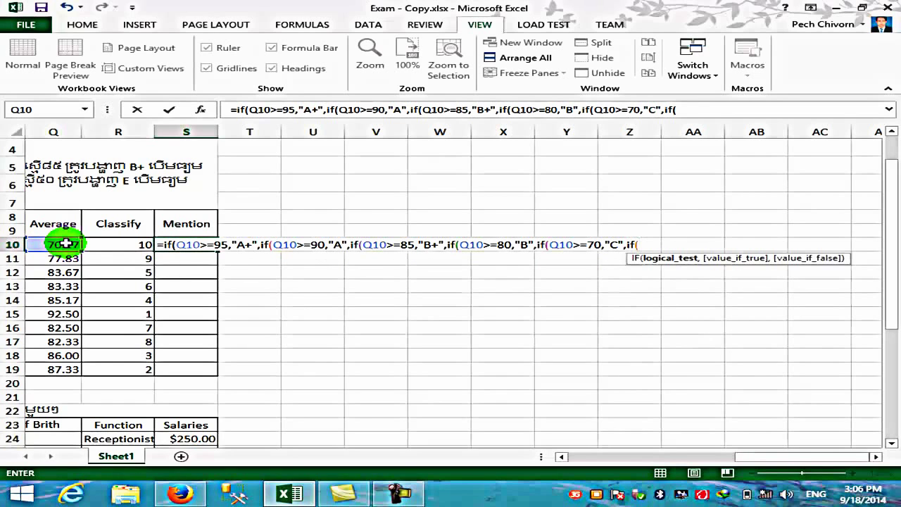
left_click(65, 242)
type(">")
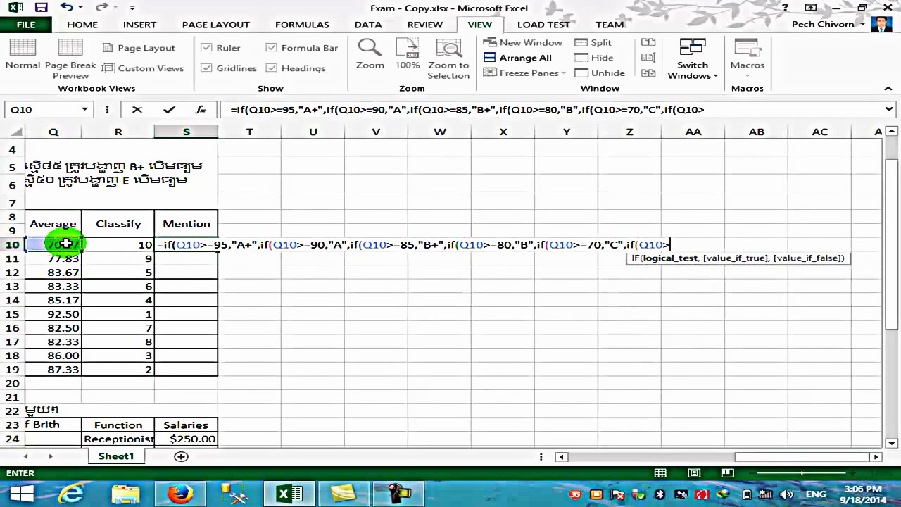
type("=60")
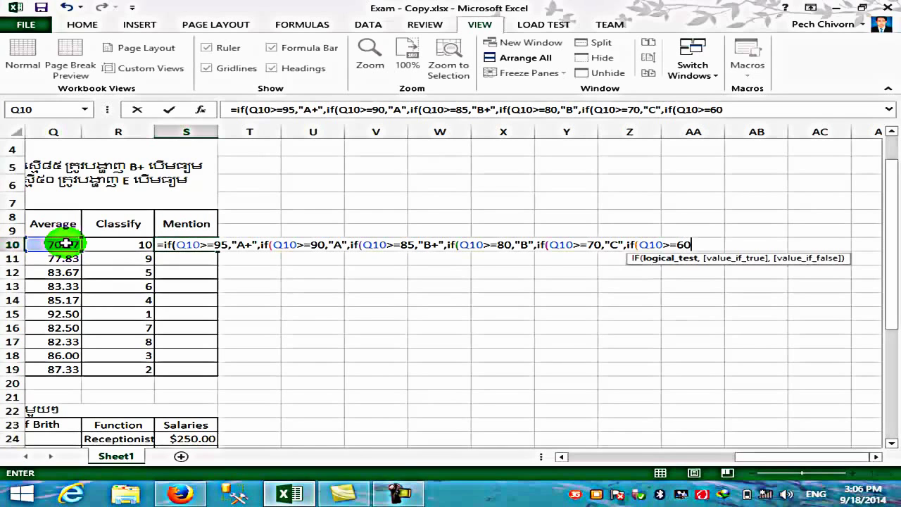
type("<")
key("BackSpace")
type(",\"D")
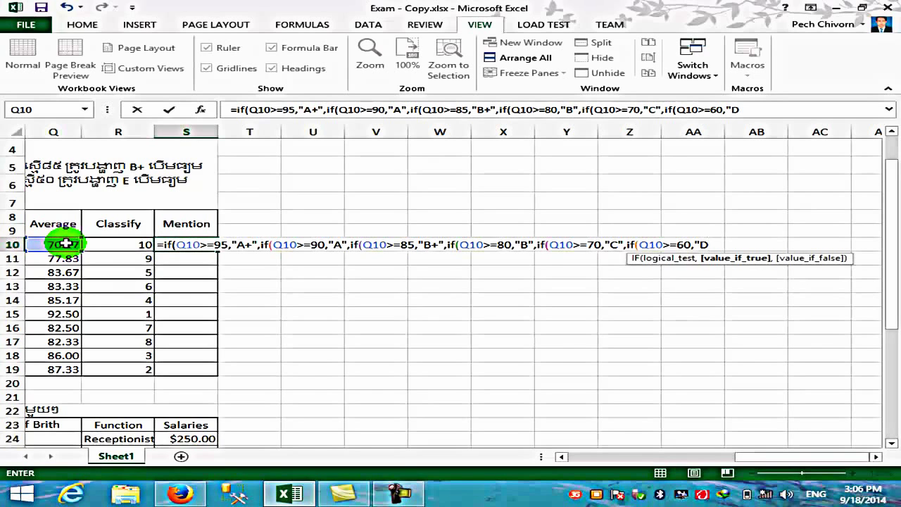
type("\",if")
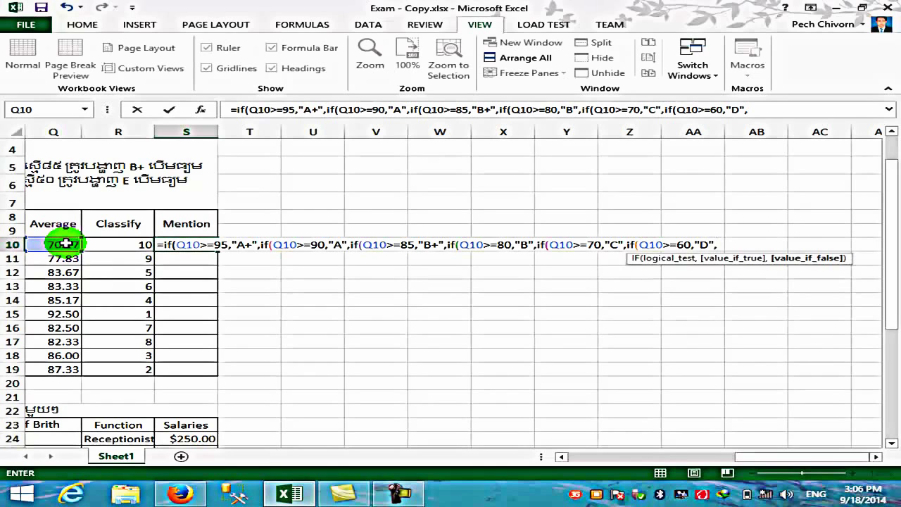
- Extend the nested IF formula in S10 with the condition Q10>=50 returning "E"
type("(")
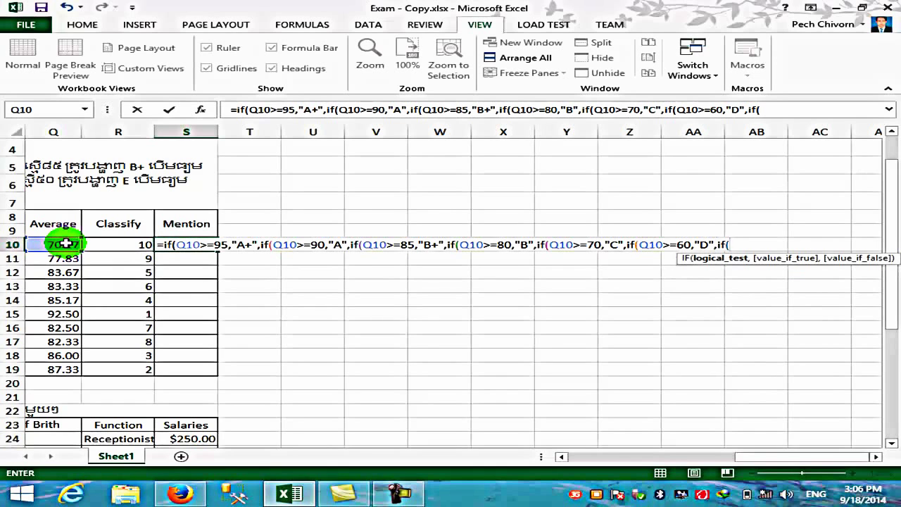
left_click(65, 243)
type(">=")
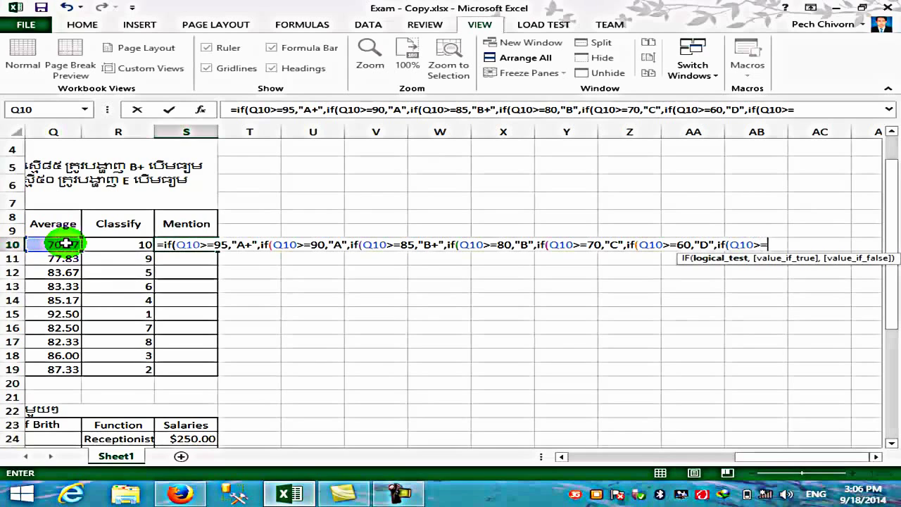
type("50,")
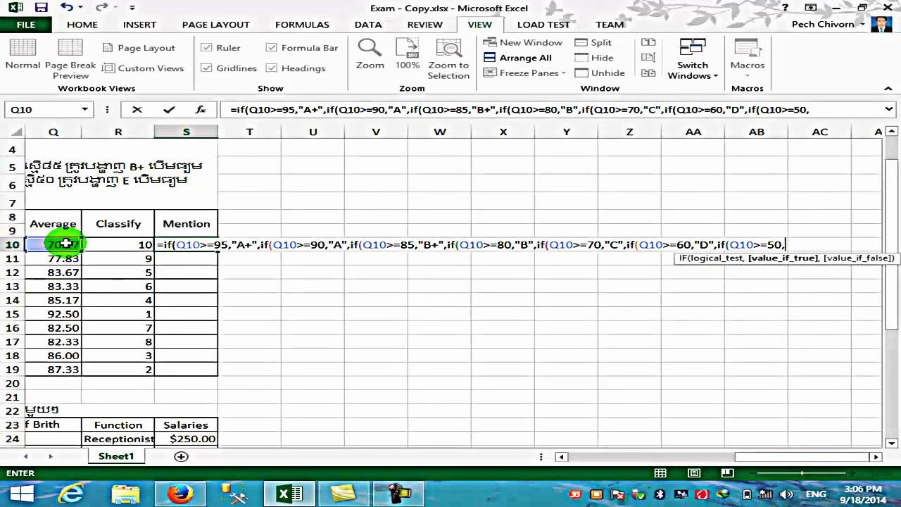
type("Ë")
key("space")
type("E\",if")
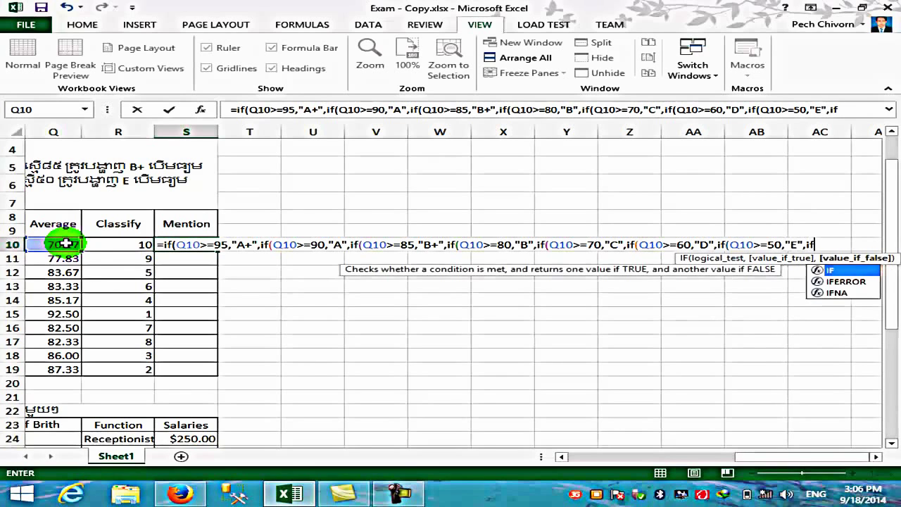
- Add the last nested IF to the S10 formula, returning "Re-exam" when Q10>=25
type("(")
left_click(65, 243)
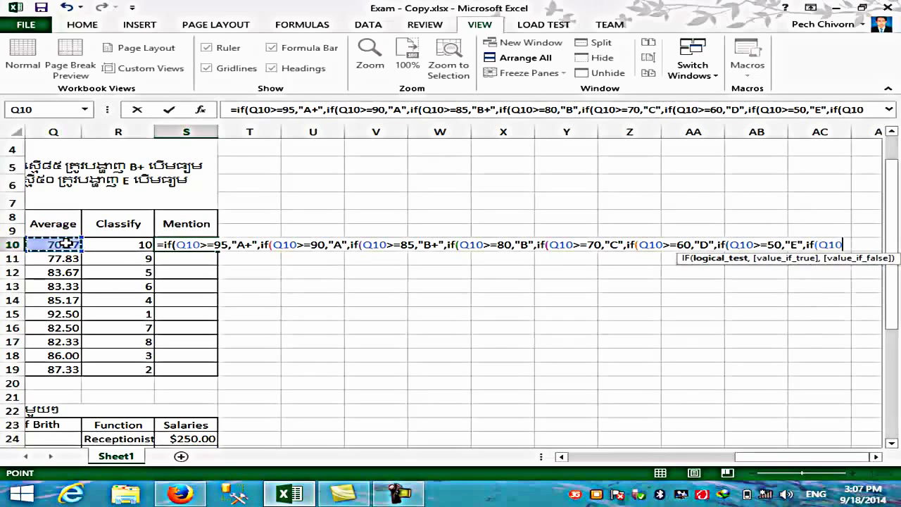
type(">=2")
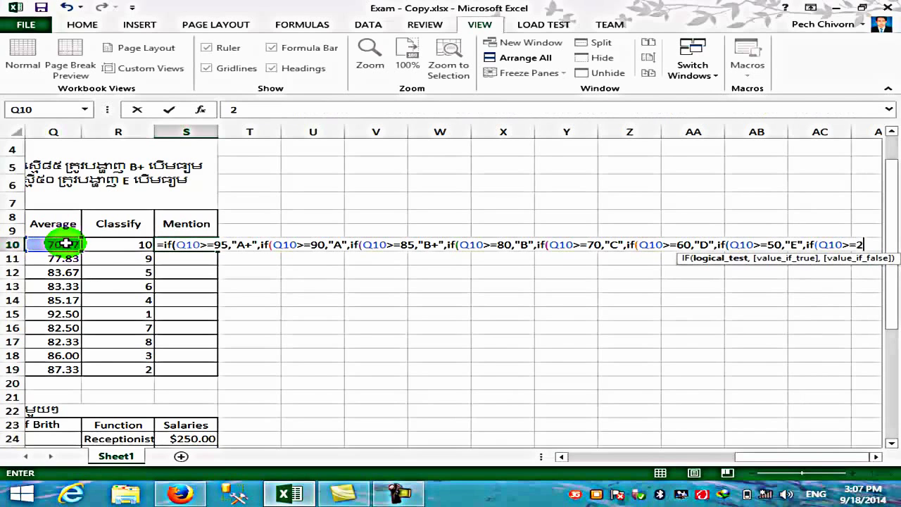
type("5,")
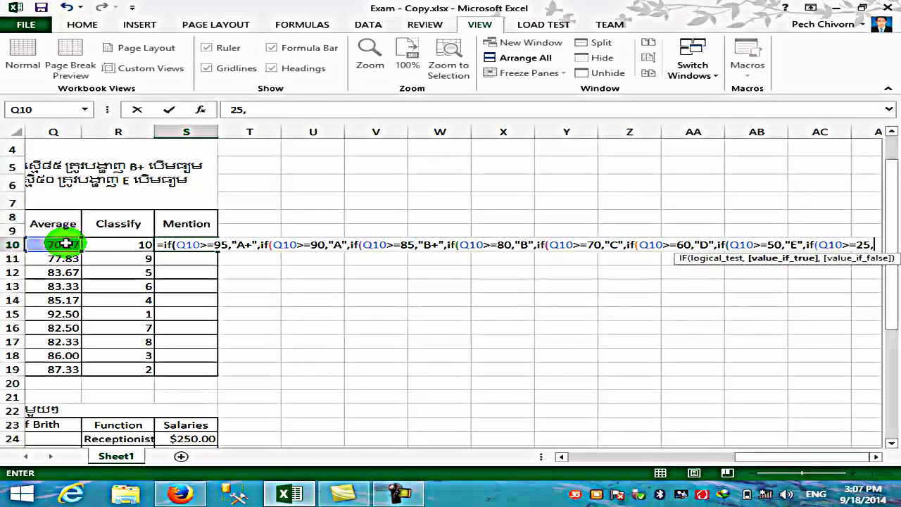
type("\"Re-")
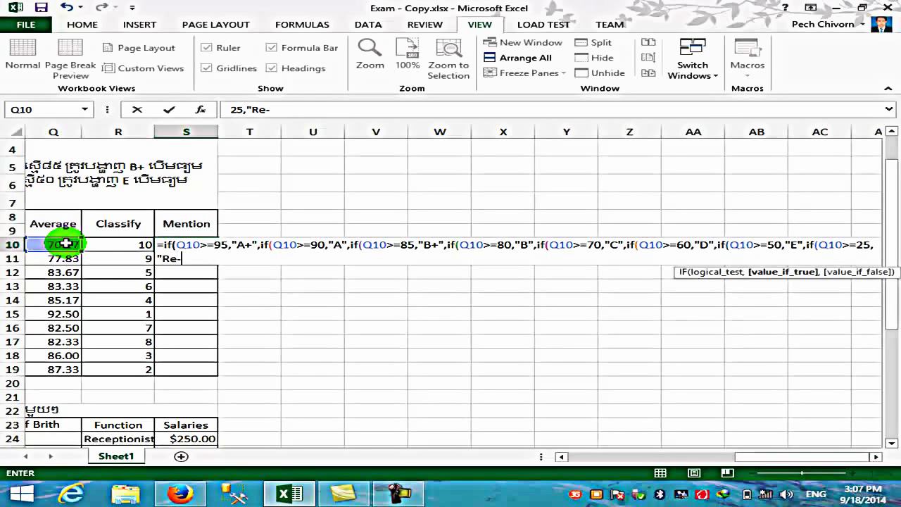
type("exam\",")
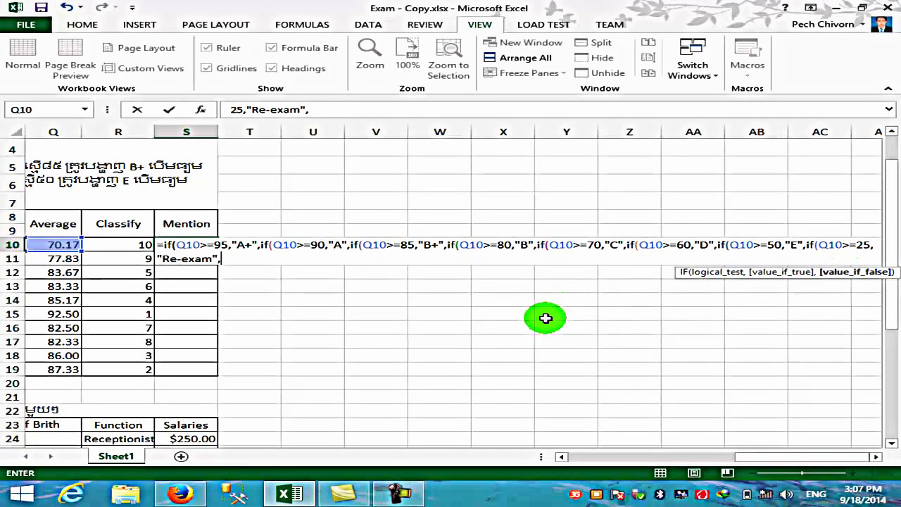
- Set "Re-Study" as the final fallback value, close all eight nested IFs and enter the formula in S10
type("\"Re")
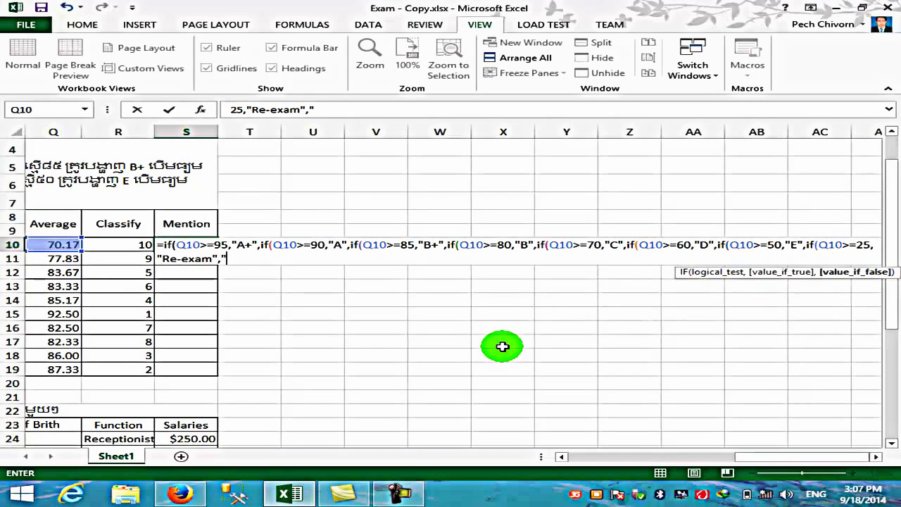
type("-Stud")
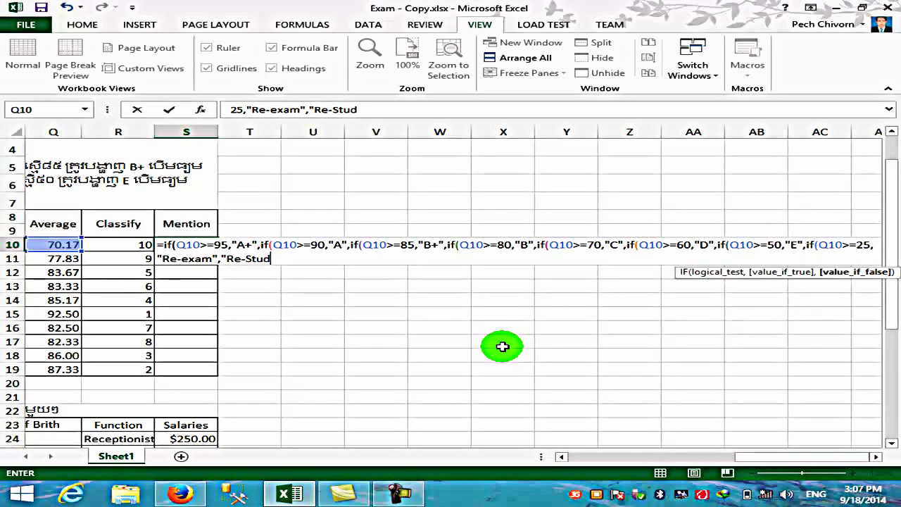
type("y\"))")
key("BackSpace")
key("BackSpace")
type("\")))))")
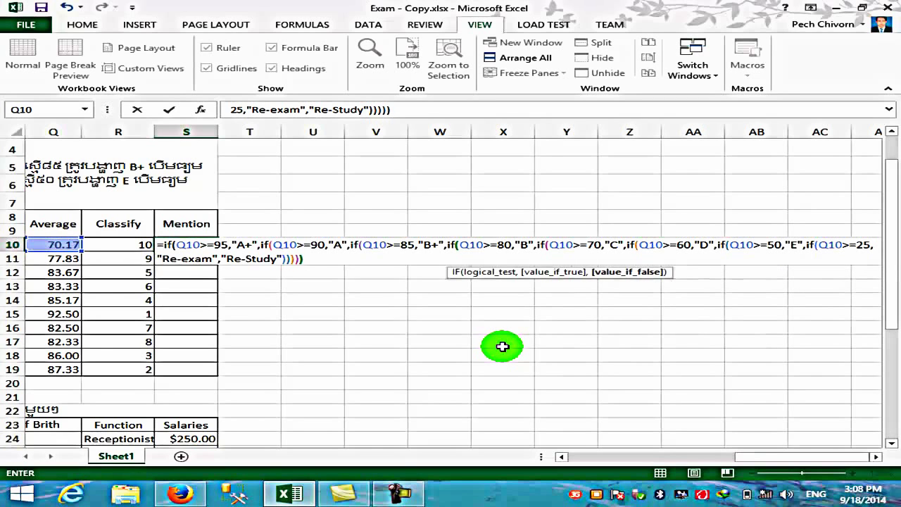
type(")")
type("))_")
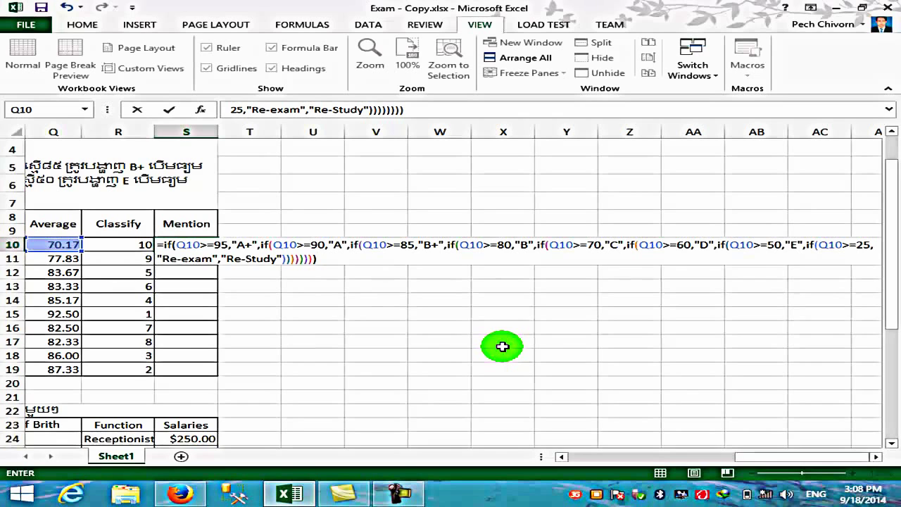
key("Return")
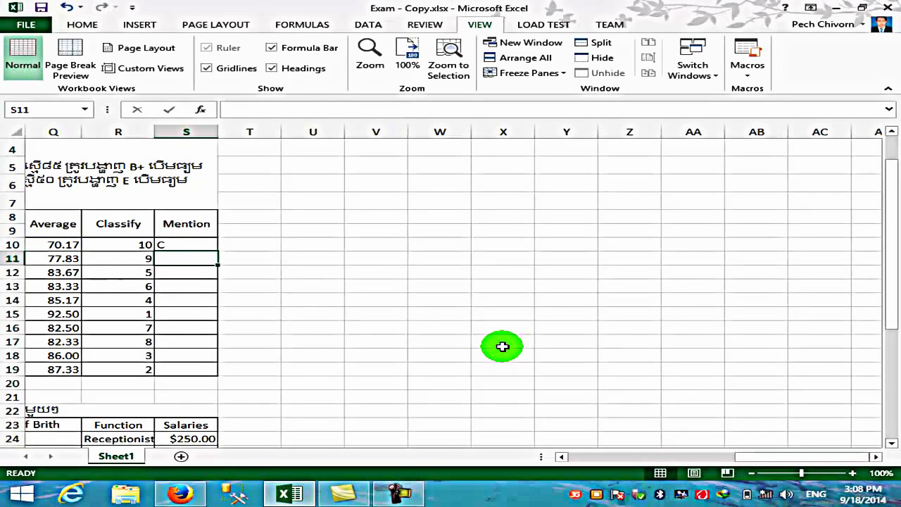